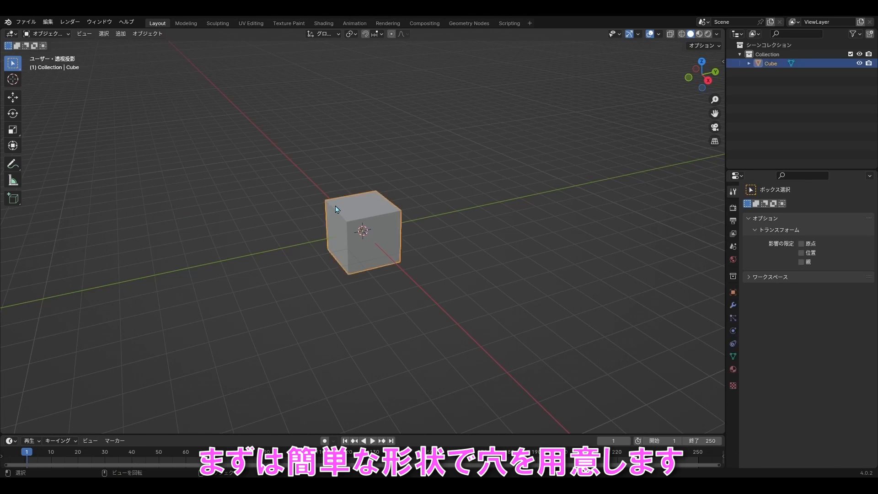
Enlarge the default cube and stretch it along the Y axis into a block about 12 m long.
key("Tab")
scroll(336, 202, "up", 3)
left_click(340, 195)
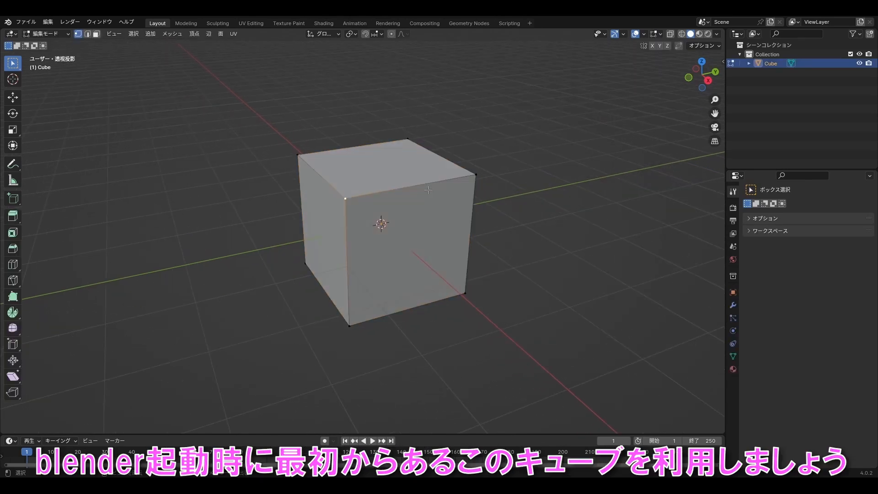
middle_click_drag(445, 200, 486, 192)
key("s")
left_click(476, 192)
scroll(476, 192, "down", 4)
key("KP_1")
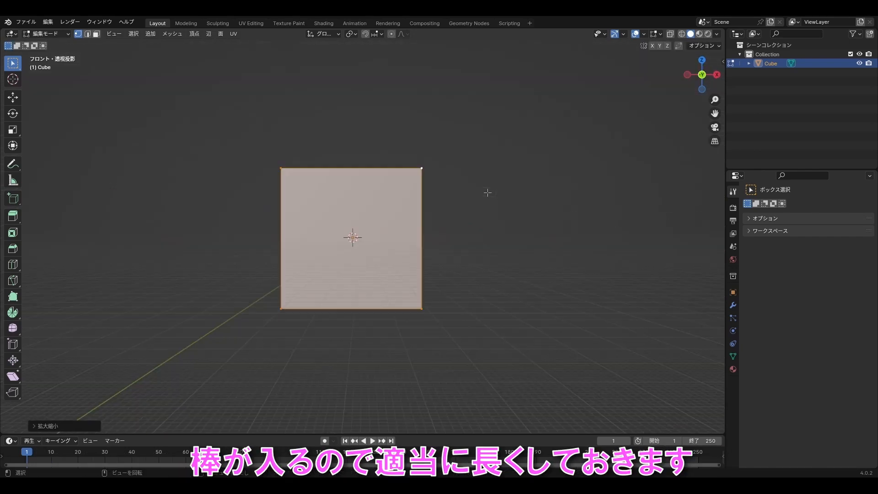
key("KP_5")
middle_click_drag(296, 232, 366, 255)
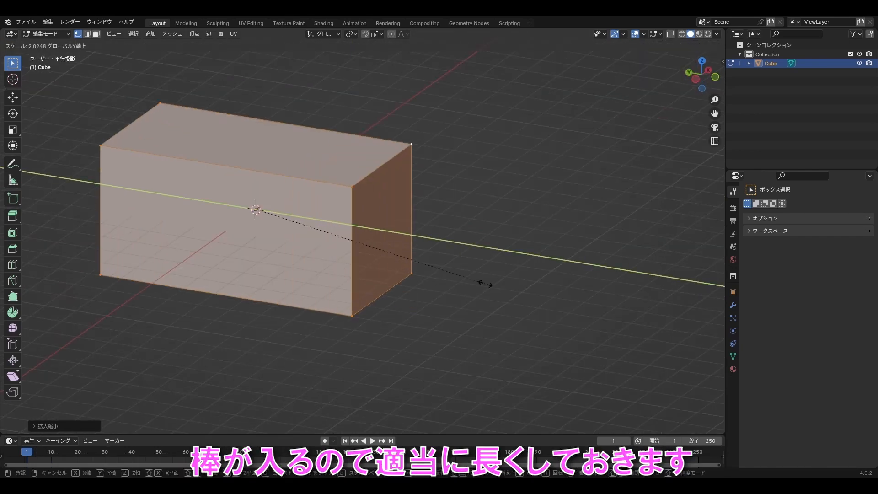
left_click(486, 280)
middle_click_drag(486, 281, 486, 299)
Subdivide the whole block with 5 cuts.
key("a")
right_click(474, 286)
left_click(474, 287)
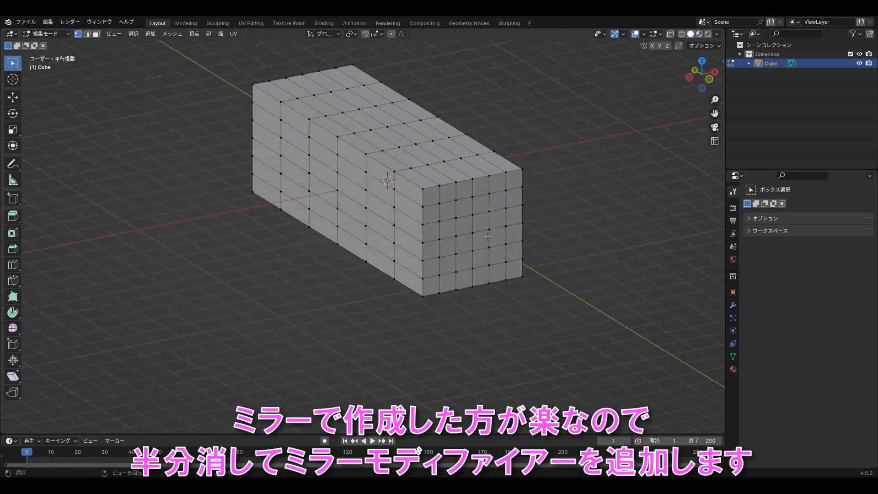
Delete all vertices of the block's half on the negative X side.
key("KP_1")
key("alt+z")
left_click_drag(375, 135, 440, 319)
key("x")
left_click(441, 319)
Add a Mirror modifier on the X axis to the remaining half block.
key("Tab")
left_click(733, 306)
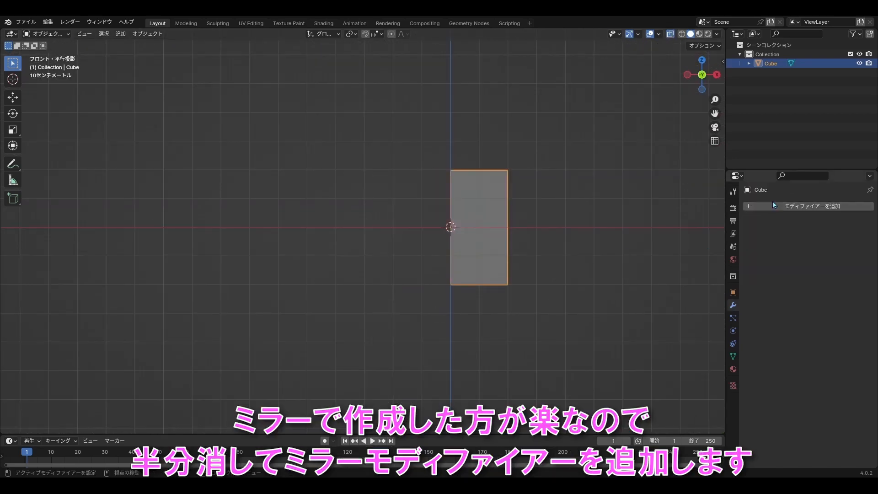
left_click(776, 206)
left_click(643, 302)
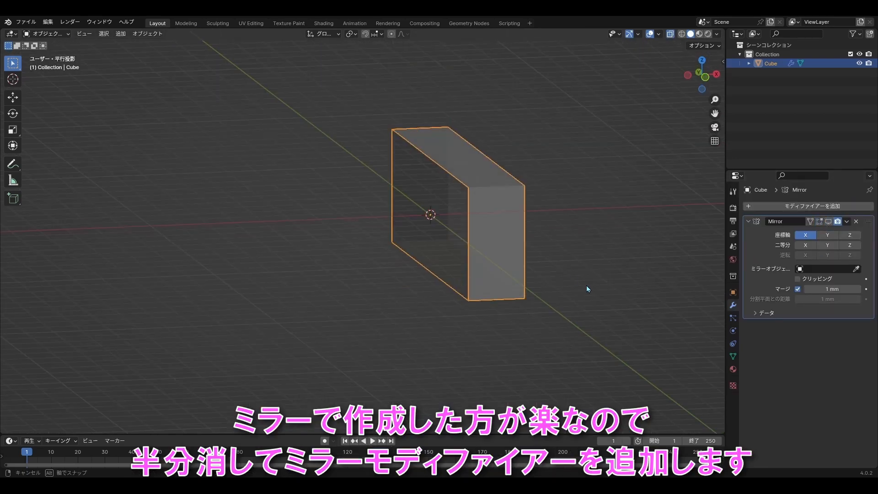
Move the middle vertices of the front centre edge -10 mm along X to shape the hole's entrance.
left_click(477, 286, "ctrl")
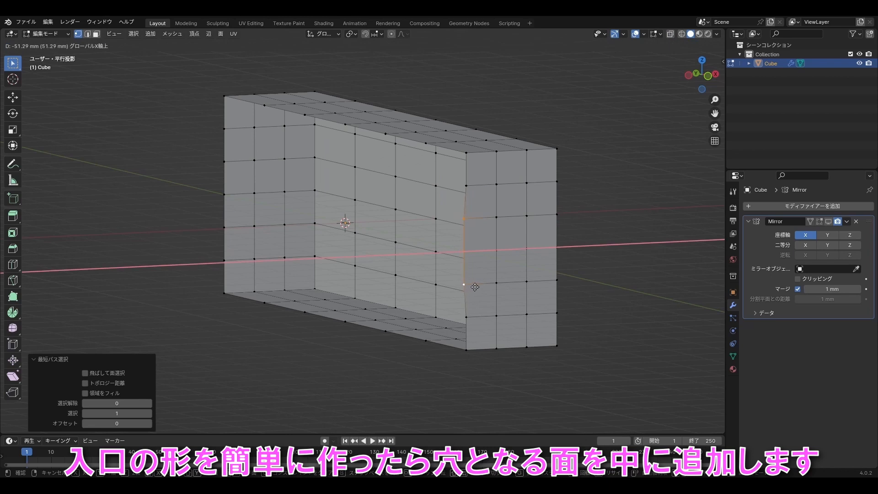
left_click(475, 284)
middle_click_drag(475, 284, 468, 280)
scroll(466, 284, "up", 4)
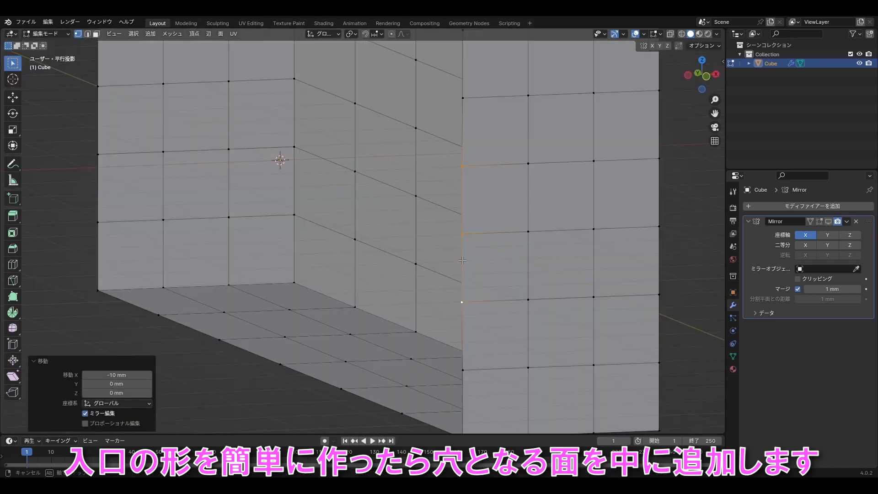
Select the vertex path along the entrance's centre edge and extend it inward to form the hole's inner faces.
scroll(463, 293, "down", 2)
left_click(464, 127)
left_click(467, 317, "ctrl")
middle_click_drag(467, 316, 485, 299)
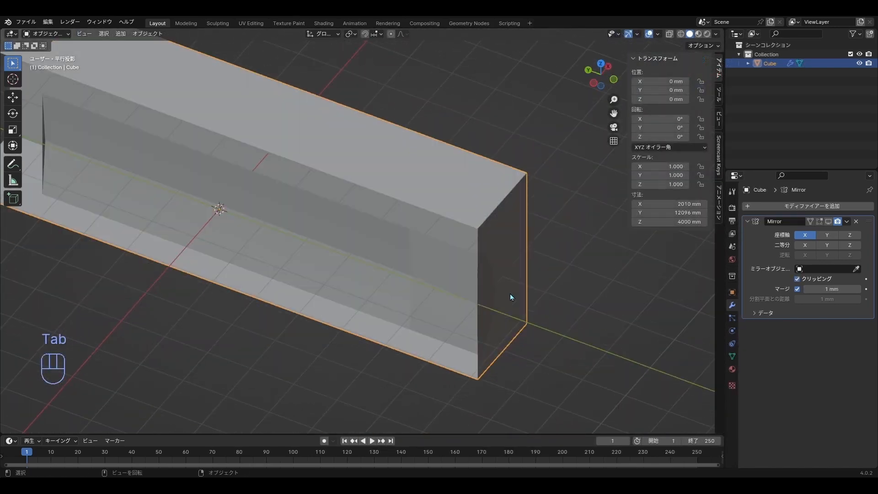
Add a Subdivision Surface modifier to the block.
key("Tab")
key("Tab")
left_click(777, 206)
mouse_move(751, 205)
left_click(681, 324)
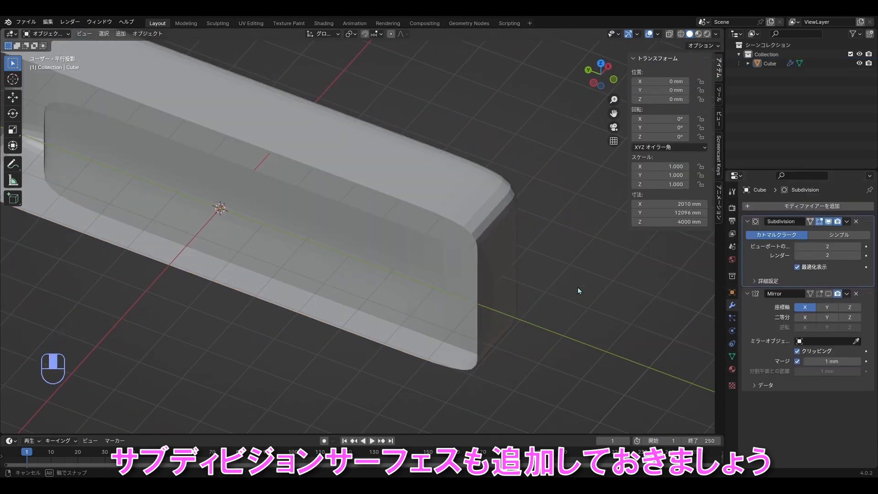
middle_click_drag(578, 290, 555, 279)
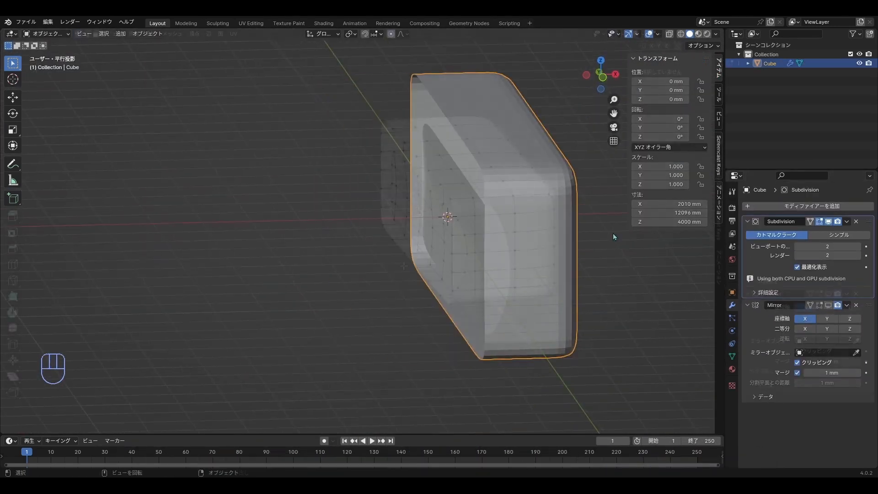
key("Tab")
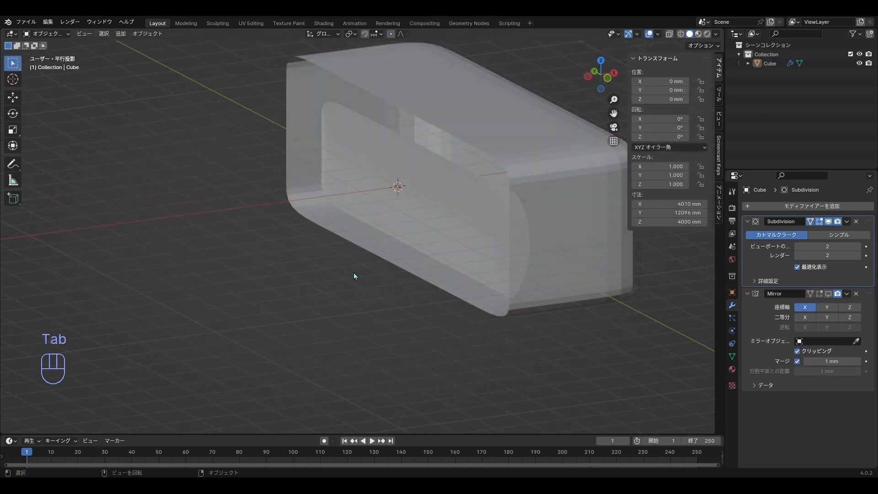
Add an armature bone lengthwise inside the hole and extrude a second bone from its head along the Y axis.
key("shift+a")
left_click(315, 357)
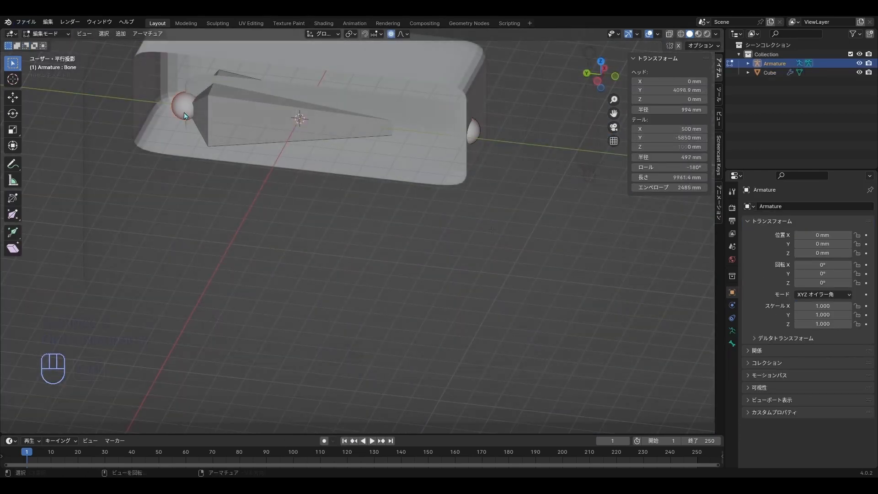
key("e")
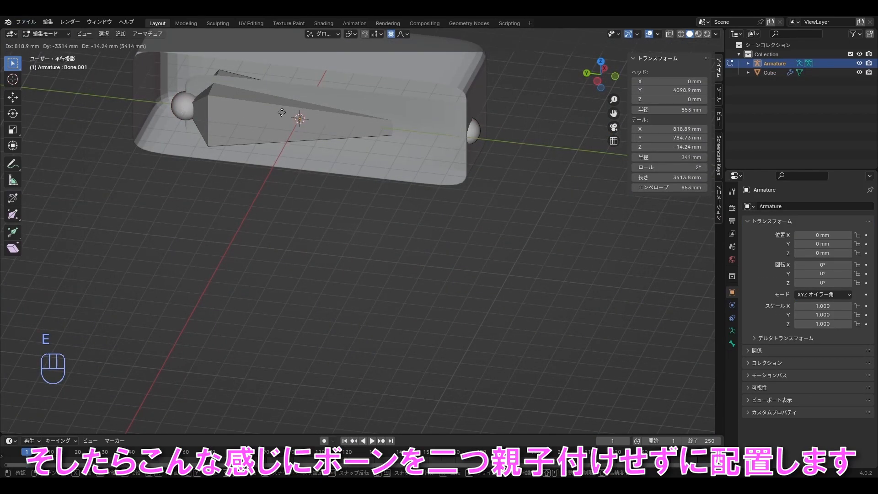
key("y")
left_click(493, 191)
Set the second bone's tail to Y -5850 mm and X -500 mm.
left_click(681, 140)
type("-")
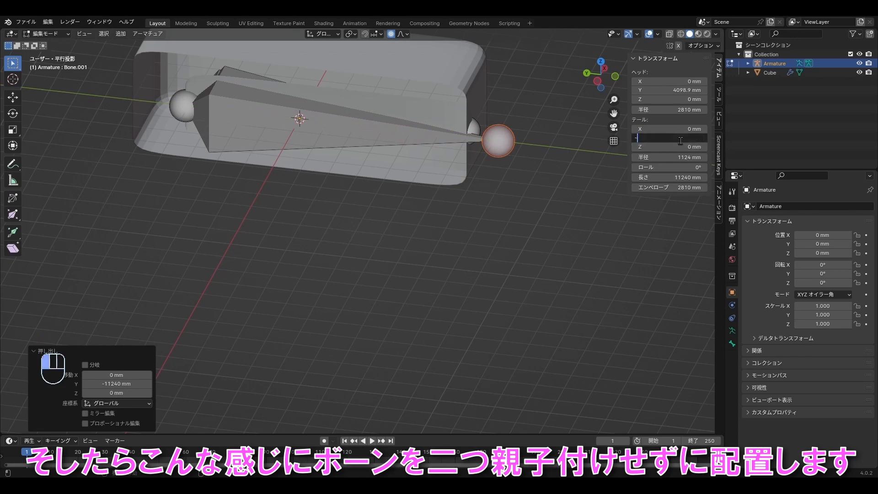
type("5850")
key("Return")
left_click(679, 130)
type("-500")
key("Return")
left_click(778, 352)
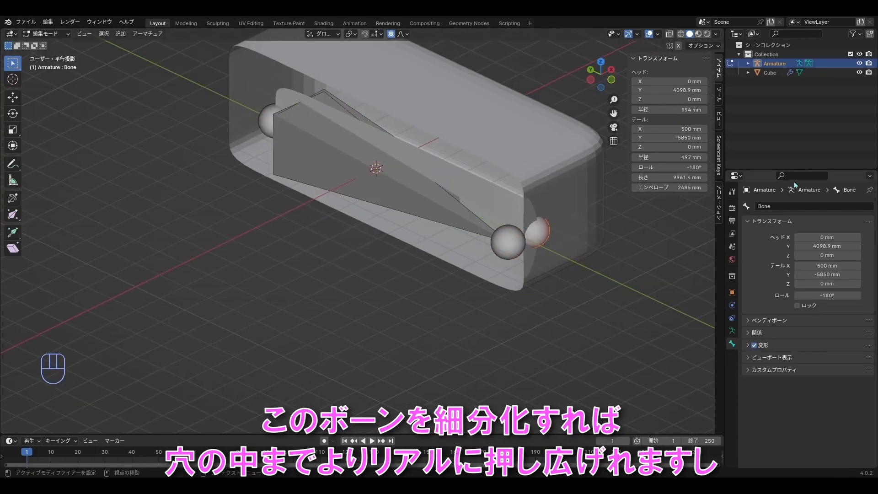
Rename the bones by side, naming the one with its tail at X 500 mm Bone.R and the other Bone.L.
left_click(446, 220)
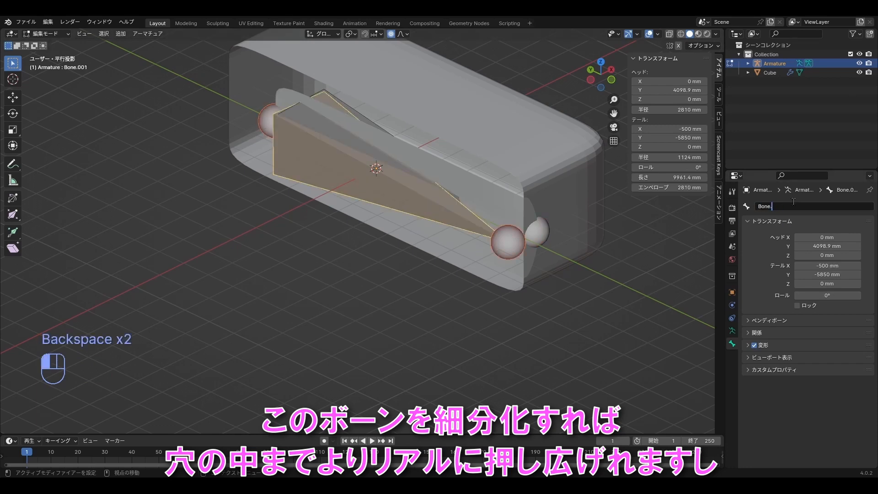
key("KP_1")
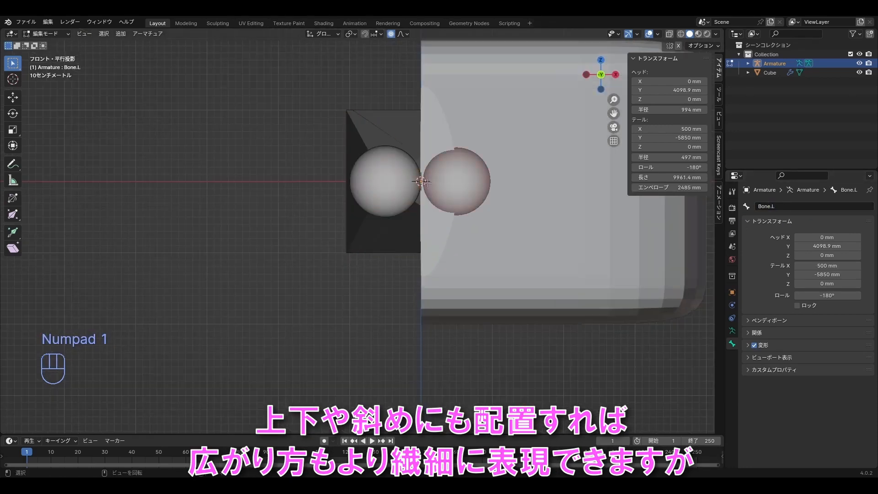
left_click(786, 205)
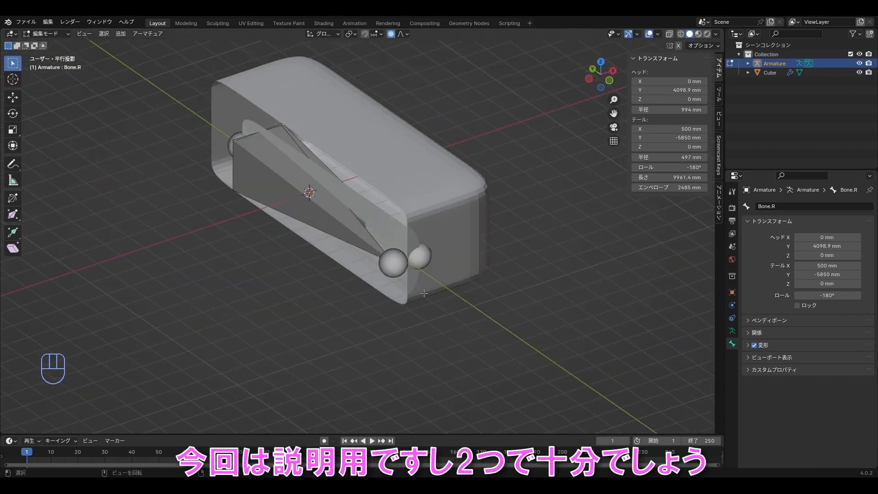
Return to Object Mode, select the block and apply its Mirror modifier.
key("Tab")
scroll(440, 295, "down", 3)
middle_click_drag(454, 296, 479, 301)
left_click(400, 230)
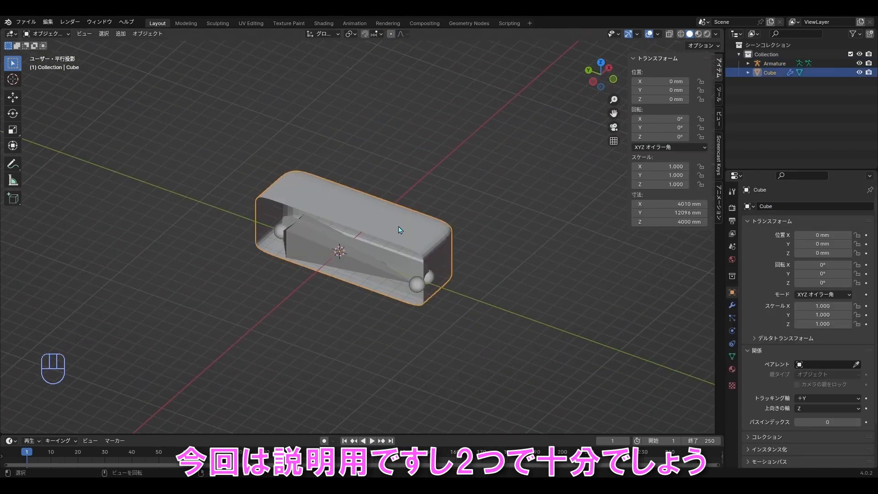
left_click(732, 305)
middle_click_drag(402, 275, 395, 295)
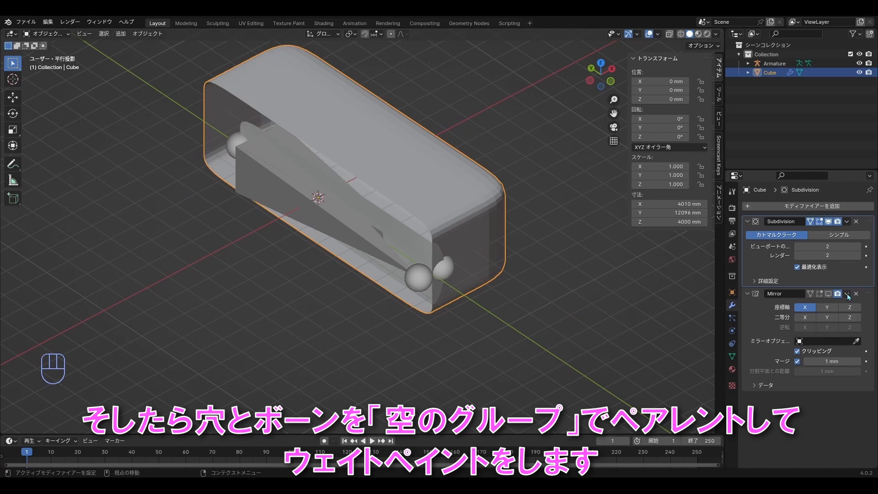
left_click(848, 295)
left_click(824, 304)
Parent the block to the armature using Armature Deform with Empty Groups.
mouse_move(447, 275)
middle_mouse_down()
mouse_move(469, 256)
mouse_move(458, 267)
mouse_move(435, 267)
middle_mouse_up()
scroll(429, 264, "up", 3)
left_click(428, 262, "shift")
right_click(502, 317)
mouse_move(497, 411)
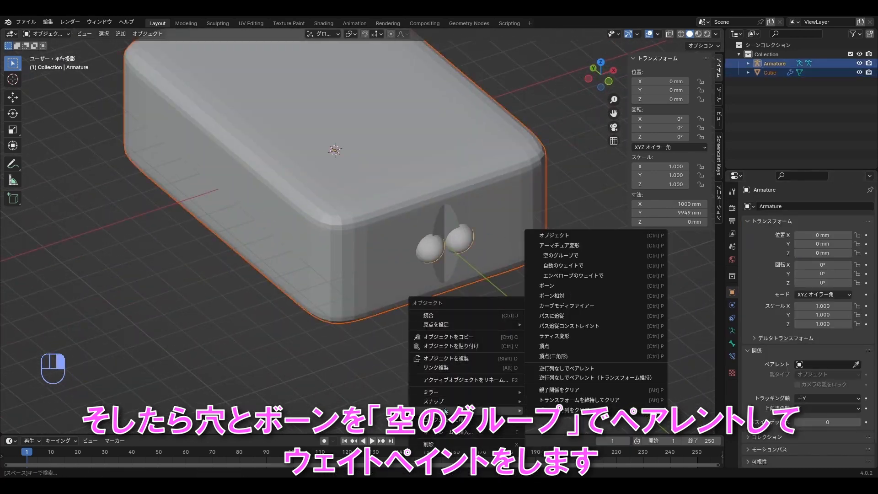
left_click(567, 254)
left_click(572, 314)
Weight paint the Bone.R group from the hole's entrance along its inner wall, using weight 0.25 around the entrance.
left_click(461, 239)
left_click(501, 242, "shift")
left_click(732, 356)
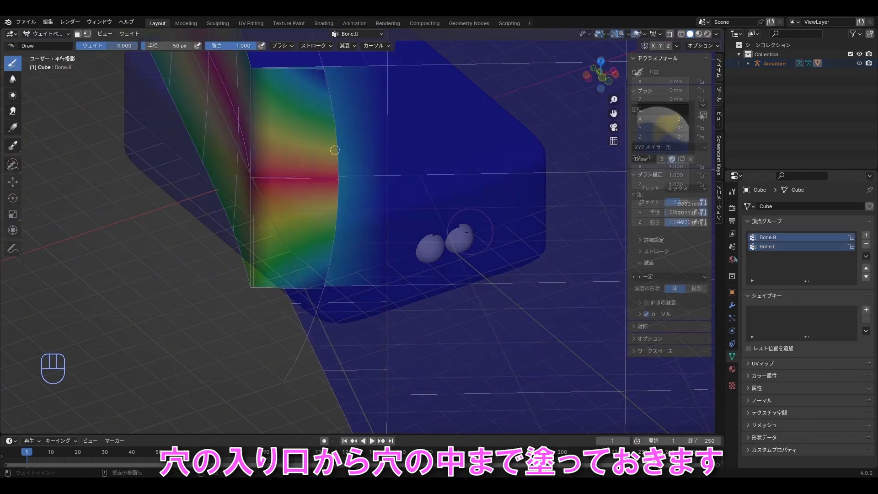
middle_click_drag(393, 320, 348, 357)
scroll(426, 318, "down", 2)
left_click_drag(388, 325, 385, 121)
middle_click_drag(366, 138, 386, 177)
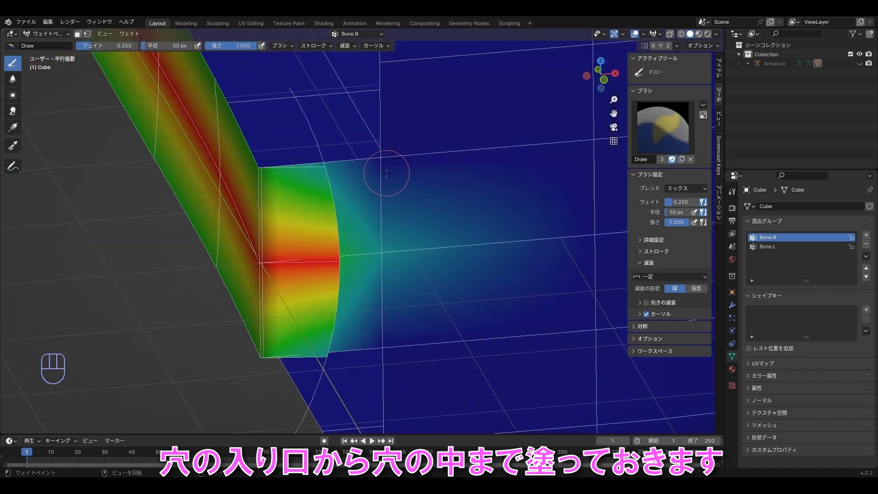
scroll(434, 206, "down", 3)
middle_click_drag(572, 288, 613, 271)
scroll(614, 271, "down", 2)
middle_click_drag(457, 142, 504, 160)
scroll(504, 160, "down", 1)
Leave Weight Paint mode and rotate a bone to test how it deforms the hole.
left_click(46, 34)
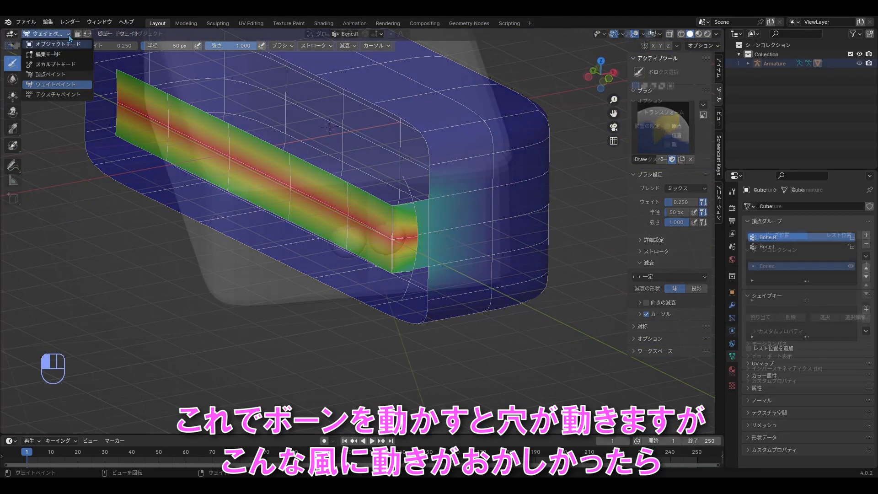
key("r")
key("r")
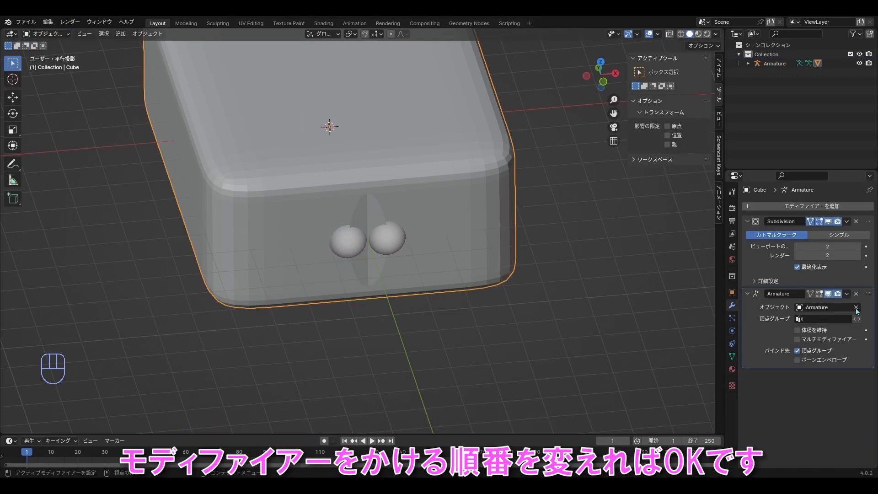
Move the Armature modifier above the Subdivision modifier, then test-rotate a bone and undo the rotation.
left_click_drag(869, 294, 868, 221)
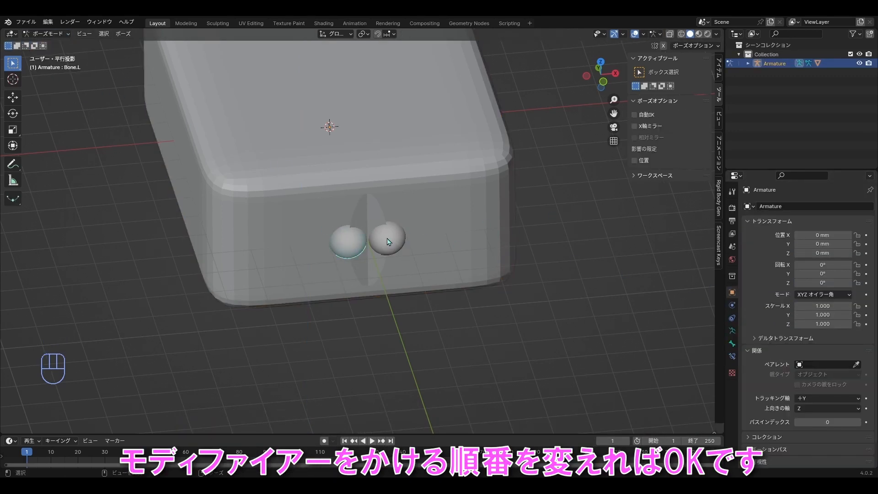
key("r")
key("ctrl+z")
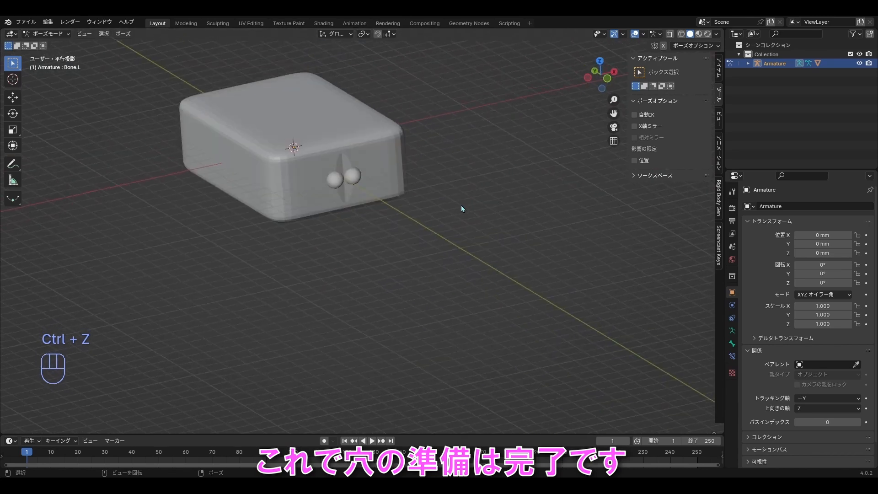
Return to Object Mode and add a cylinder to the scene for the rod.
key("shift+a")
key("shift+a")
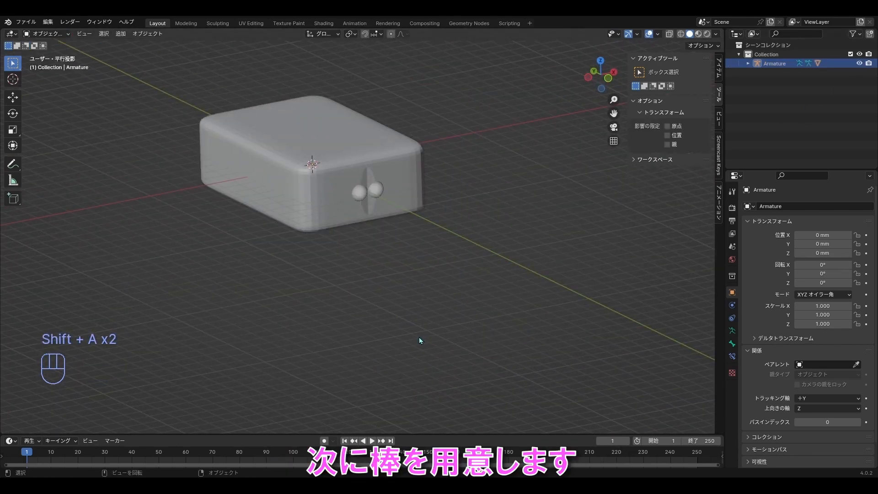
key("shift+a")
left_click(498, 318)
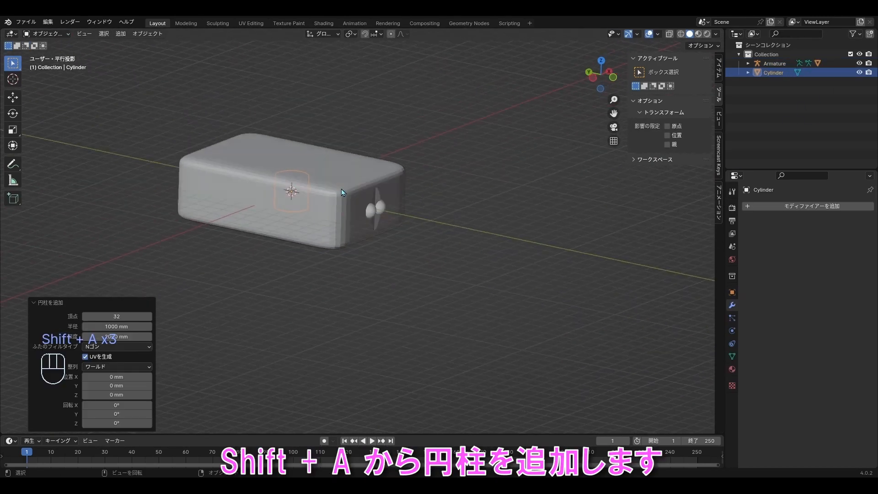
key("Tab")
key("a")
key("g")
right_click(548, 238)
key("Tab")
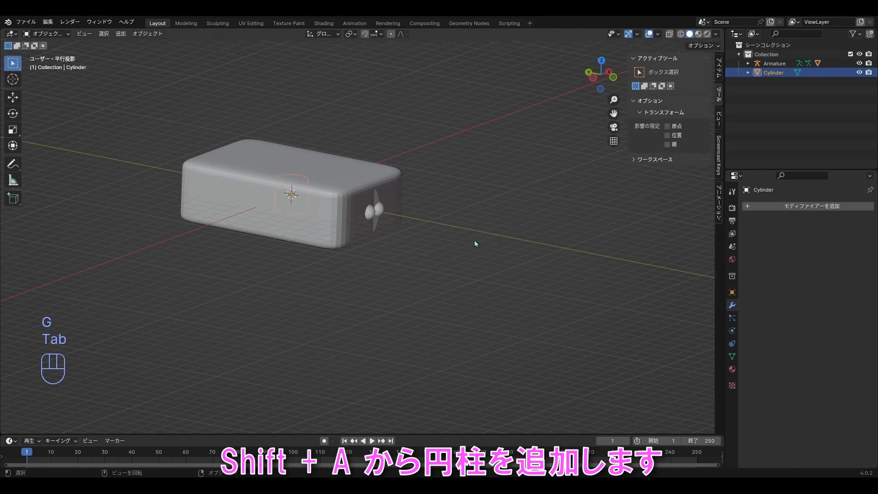
Move the cylinder along the Y axis in front of the hole and rotate its mesh 90° about X.
key("g")
key("y")
left_click(612, 247)
key("Tab")
type("rx90")
key("Return")
middle_click_drag(532, 286, 588, 262)
scroll(588, 262, "up", 3)
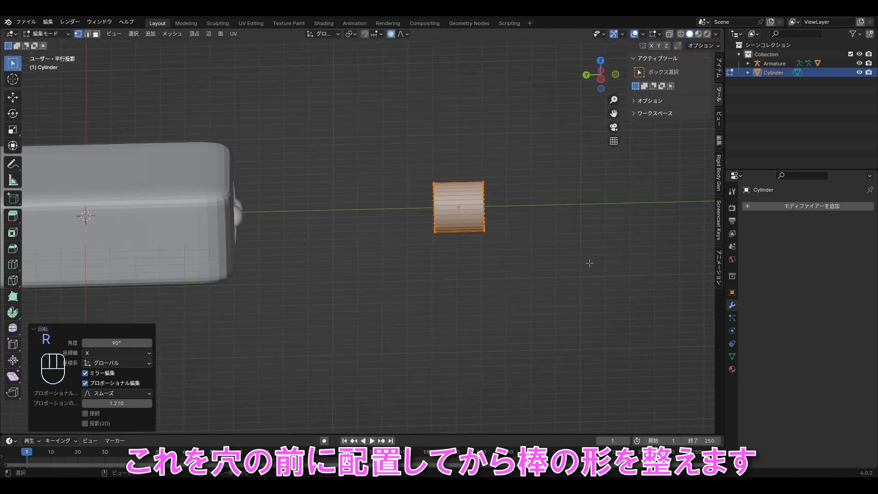
Extrude the cylinder's end facing away from the hole in place and scale the new face to 0.84.
key("KP_1")
middle_click_drag(426, 198, 519, 249)
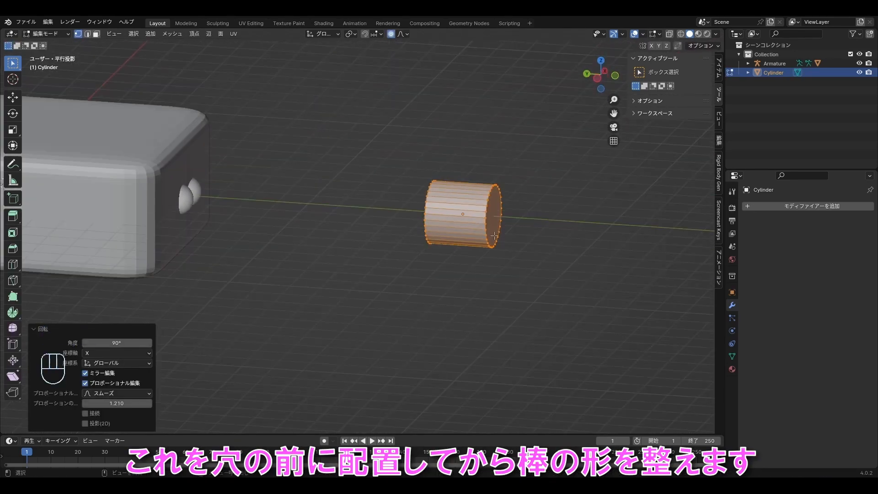
key("alt+z")
left_click_drag(621, 188, 463, 279)
scroll(392, 263, "down", 3)
middle_click_drag(382, 274, 403, 248)
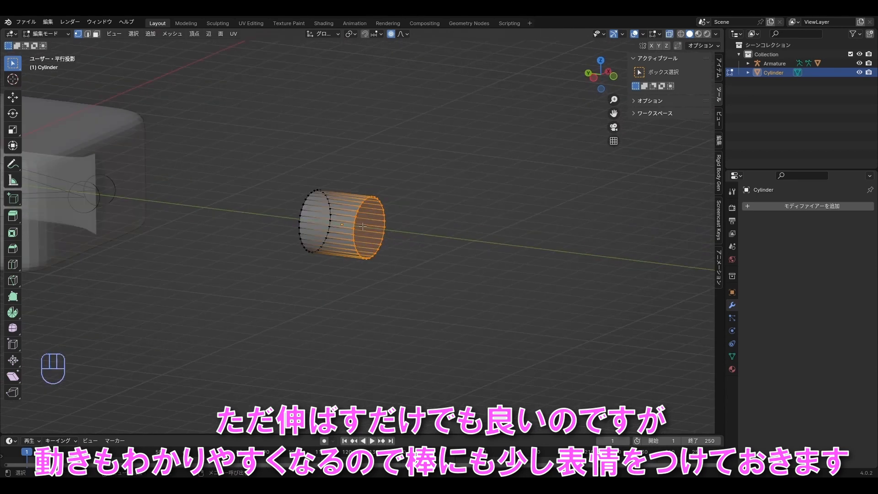
key("e")
right_click(402, 248)
key("s")
left_click(405, 248)
Extrude the scaled end face of the cylinder along its normal by about 6750 mm to form the rod's shaft.
key("e")
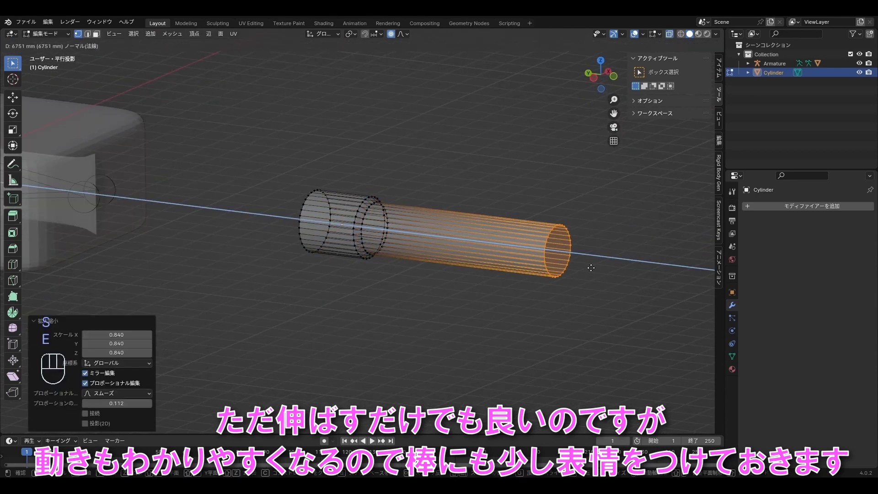
left_click(590, 267)
middle_click_drag(590, 267, 555, 260)
Taper the rod's tip by scaling down its front face, add a scaled loop cut around the head, and return to Object Mode.
key("alt+z")
middle_click_drag(513, 168, 599, 166)
scroll(292, 207, "up", 4)
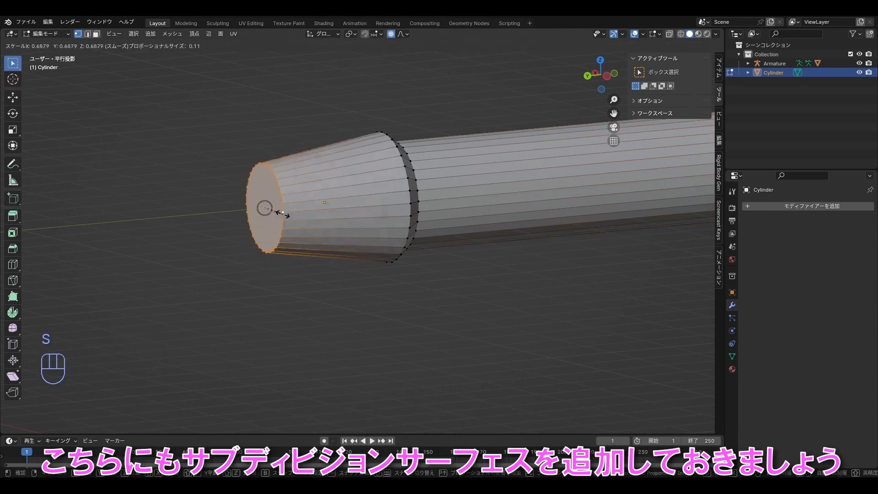
key("ctrl+r")
left_click(284, 197)
key("s")
scroll(432, 280, "down", 3)
key("Tab")
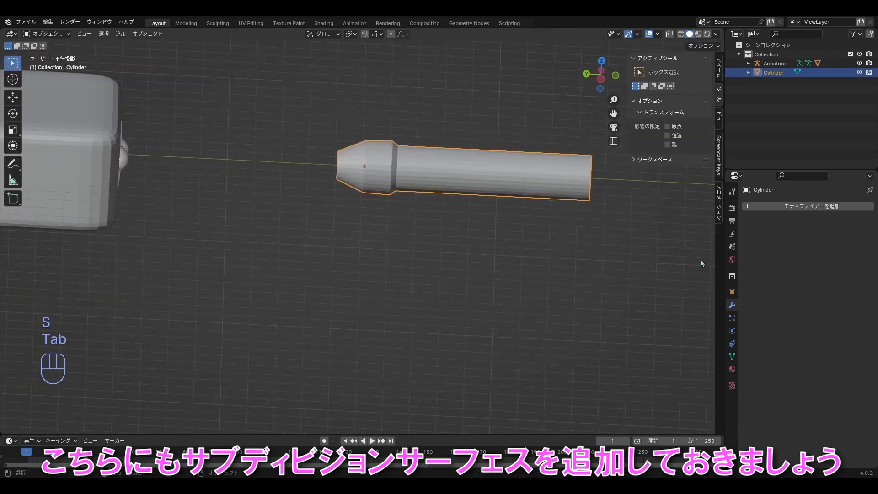
Add a Subdivision Surface modifier to the rod and insert supporting loop cuts on the shaft near the collar and the back end.
left_click(777, 206)
left_click(741, 242)
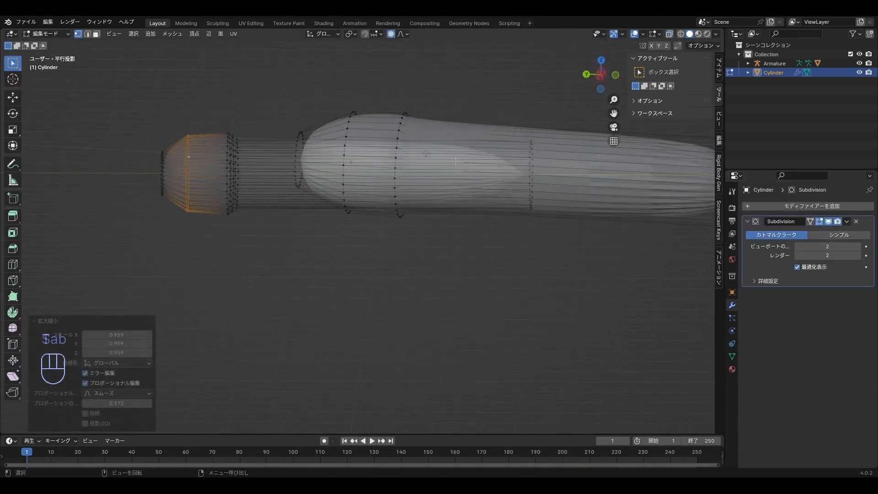
key("ctrl+r")
key("ctrl+r")
key("alt+z")
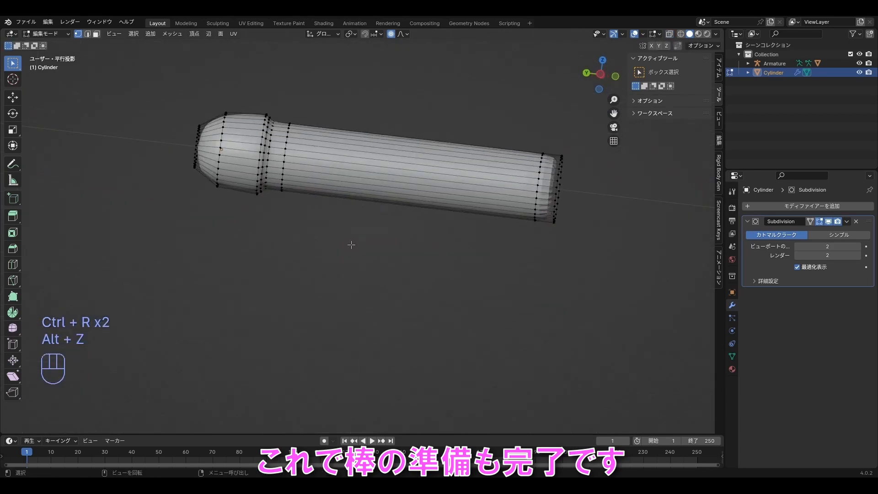
key("Tab")
Hide the Cube block, select the armature and switch it to Pose Mode.
scroll(329, 137, "down", 2)
middle_click_drag(329, 137, 315, 183)
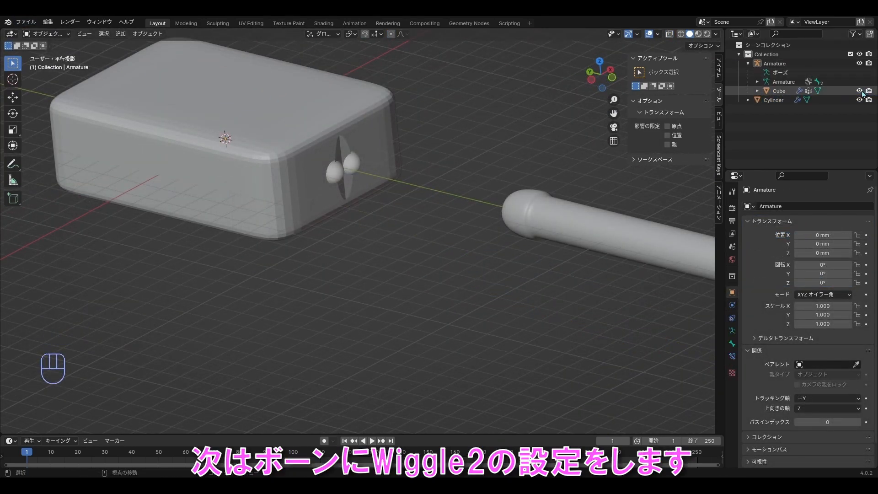
left_click(860, 91)
left_click(255, 147)
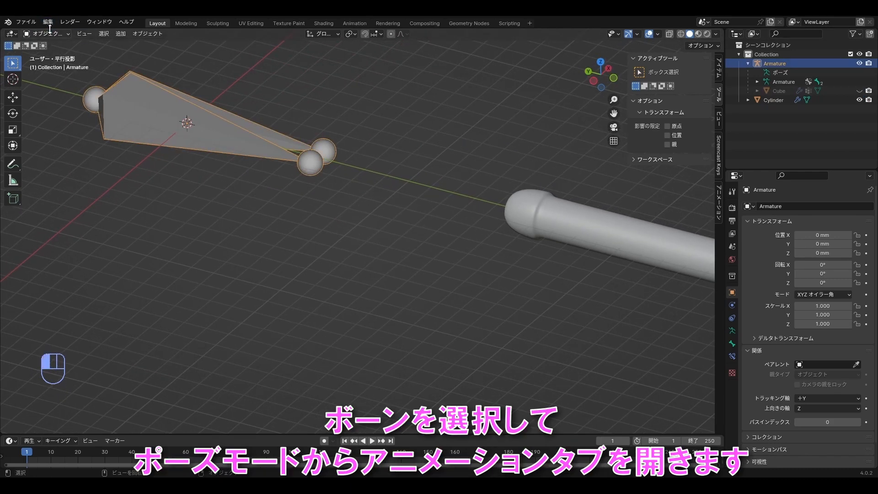
left_click(53, 68)
middle_click_drag(508, 116, 513, 132)
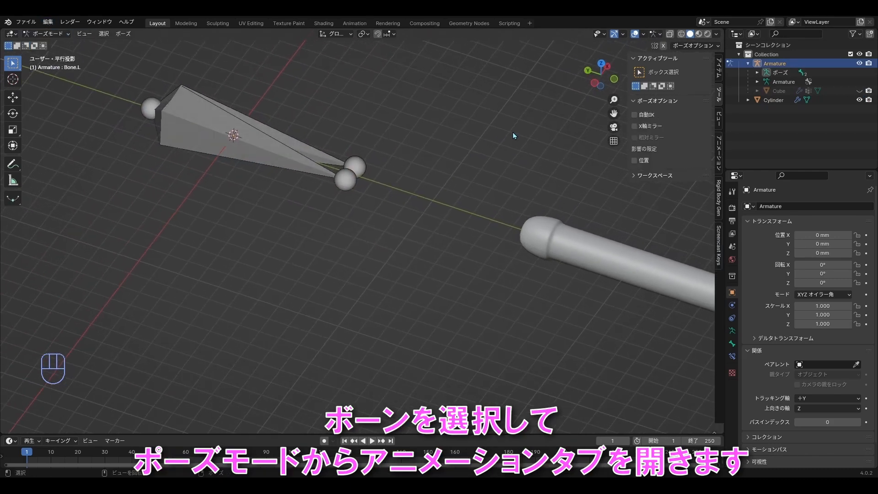
scroll(512, 132, "down", 2)
Enable Wiggle 2's Bone Head and Bone Tail on Bone.L and set Cylinder as the collision object for both.
left_click(278, 145)
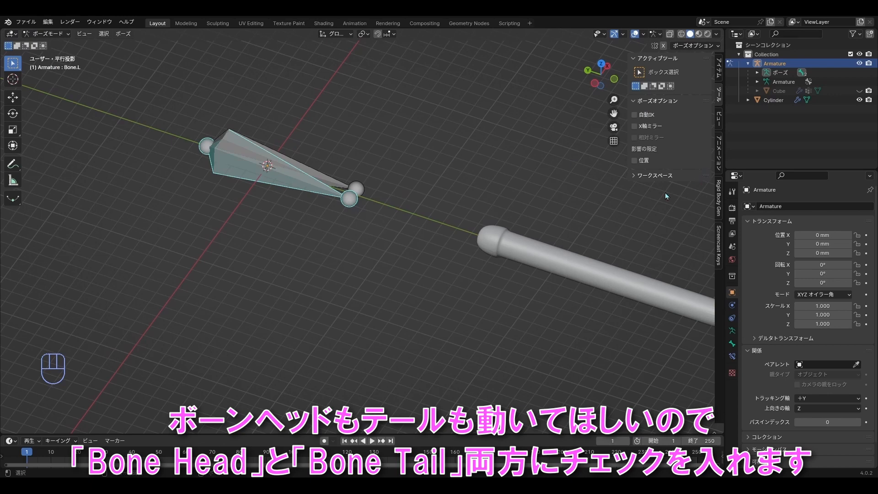
left_click(665, 196)
left_click(720, 151)
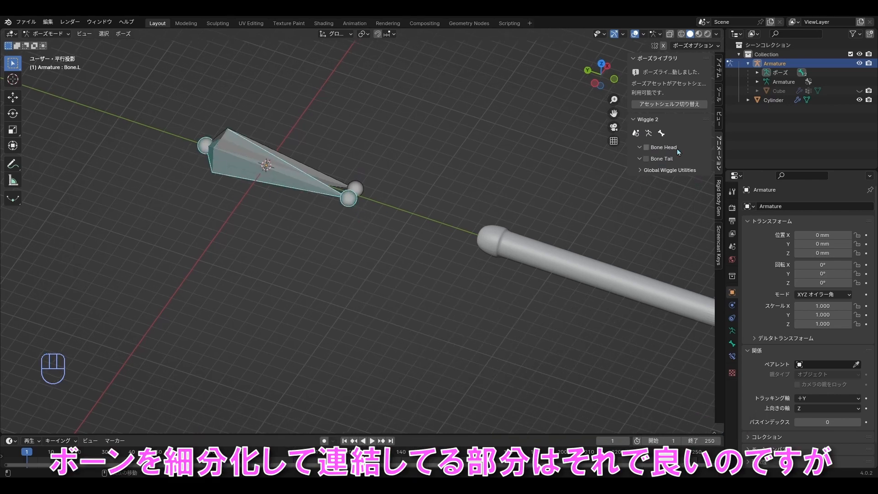
left_click(493, 179)
left_click(647, 147)
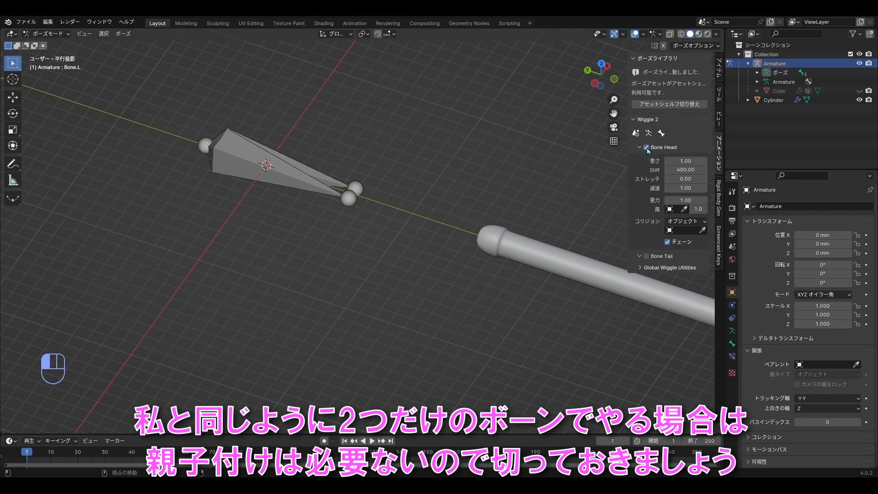
left_click(647, 257)
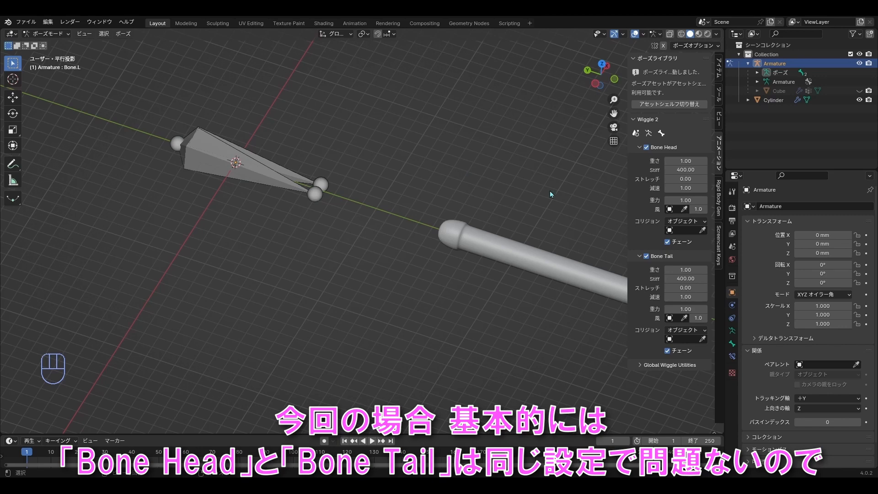
left_click(470, 238)
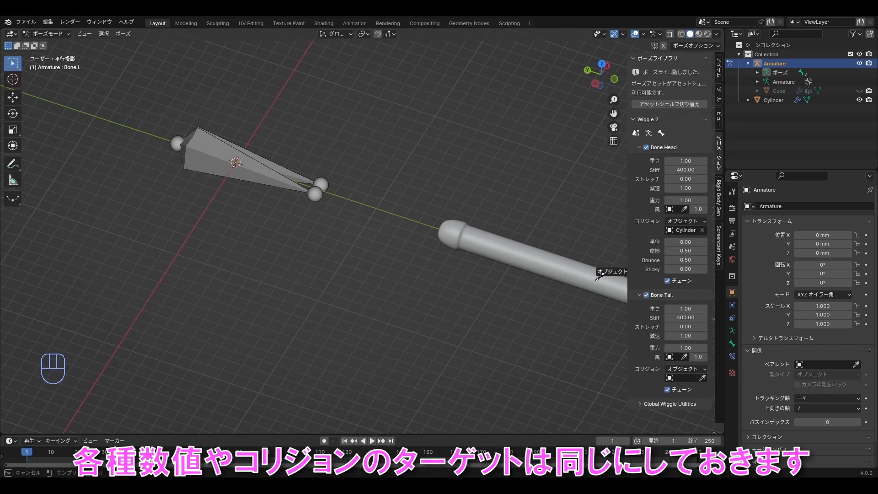
scroll(510, 170, "down", 1)
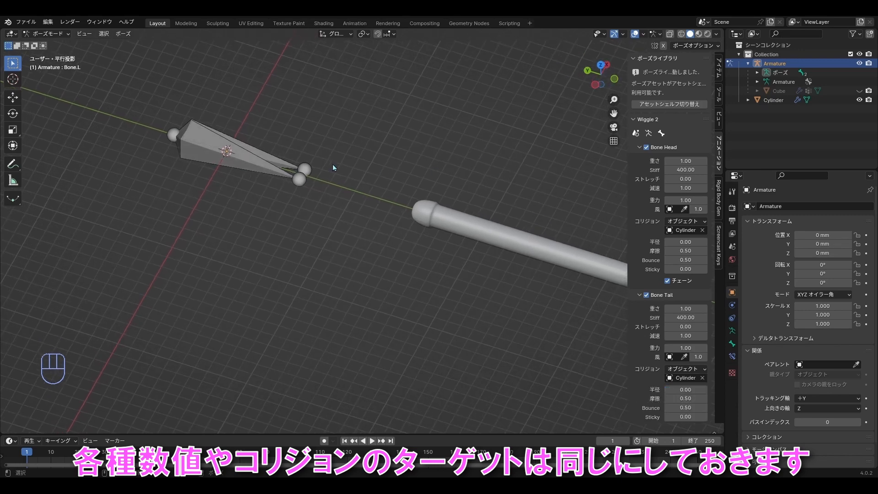
Select both bones with Bone.L active and copy its Wiggle 2 settings to Bone.R.
left_click(261, 168)
left_click(266, 158)
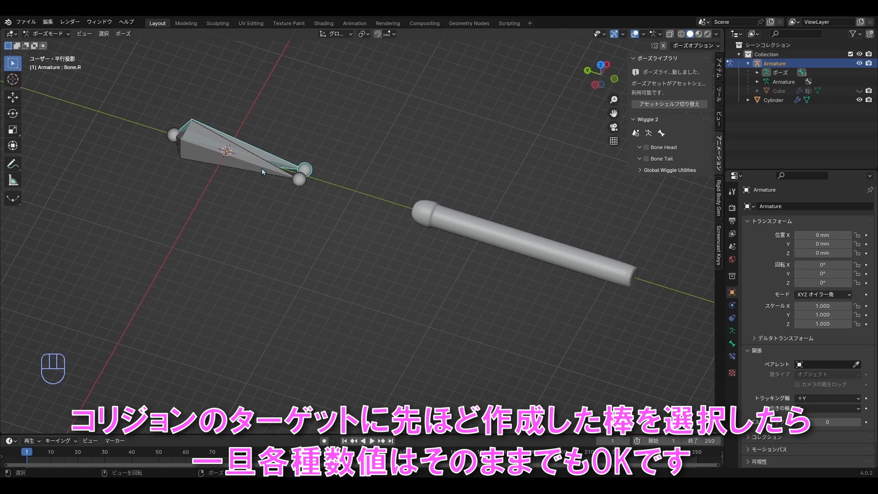
left_click(262, 170)
left_click(267, 159)
left_click(265, 170, "shift")
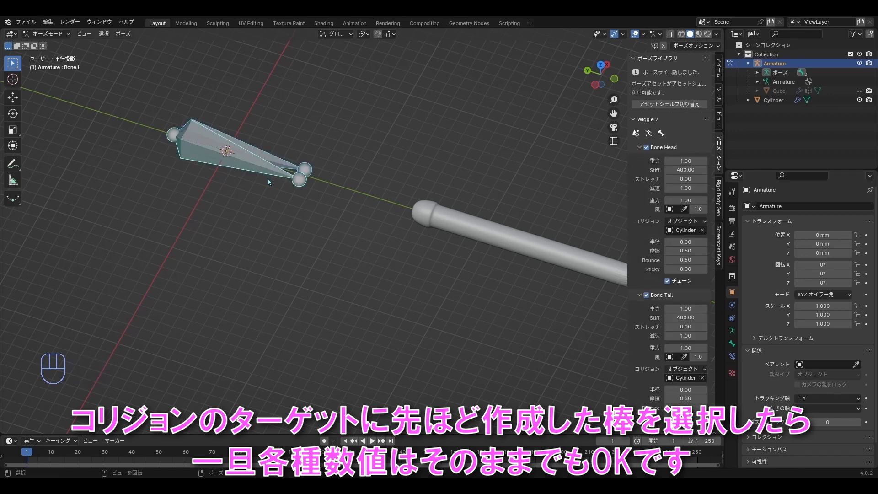
scroll(682, 410, "down", 2)
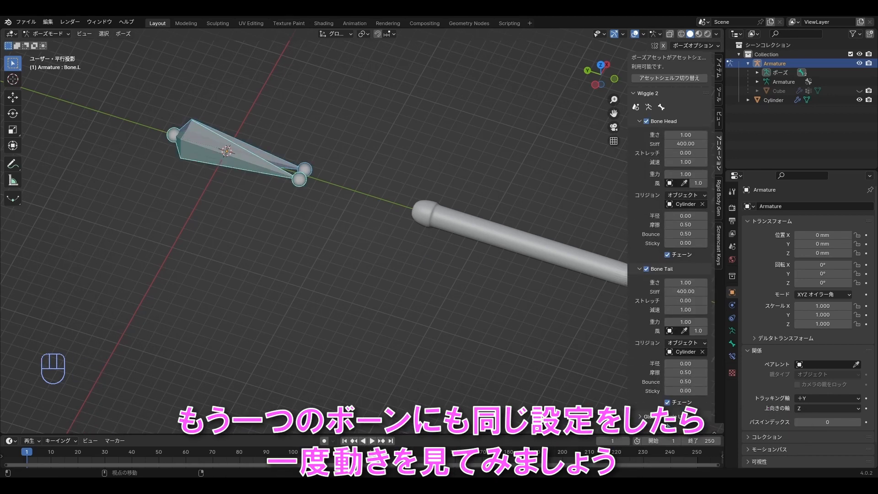
scroll(669, 412, "down", 5)
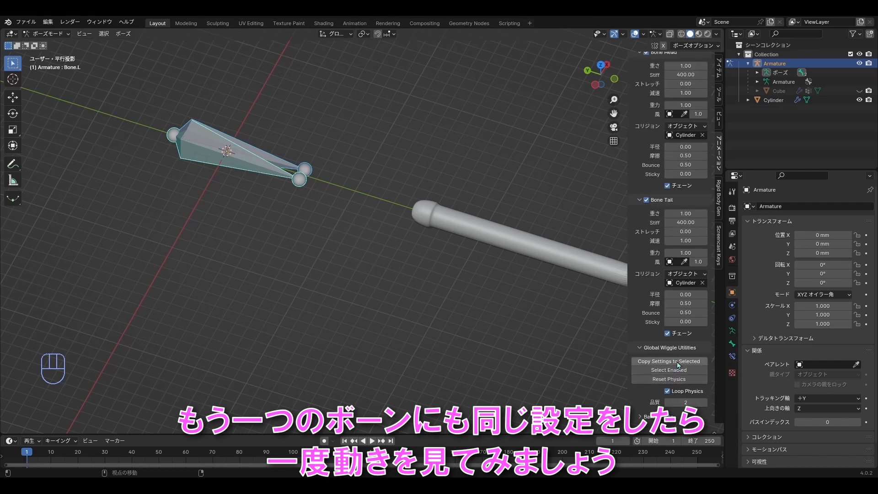
left_click(271, 171)
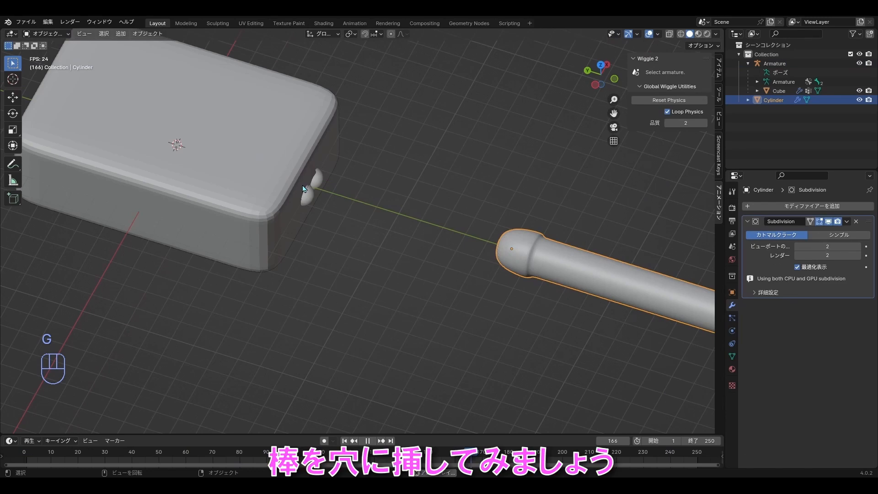
During playback, test moving the rod along Y into the hole by about 13545 mm, then repeat the test with the block hidden.
scroll(303, 185, "up", 3)
middle_click_drag(303, 186, 267, 153)
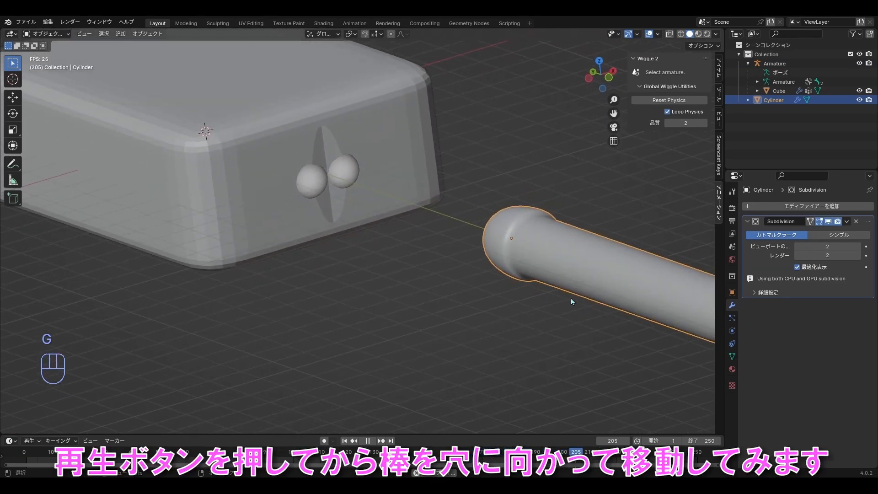
key("g")
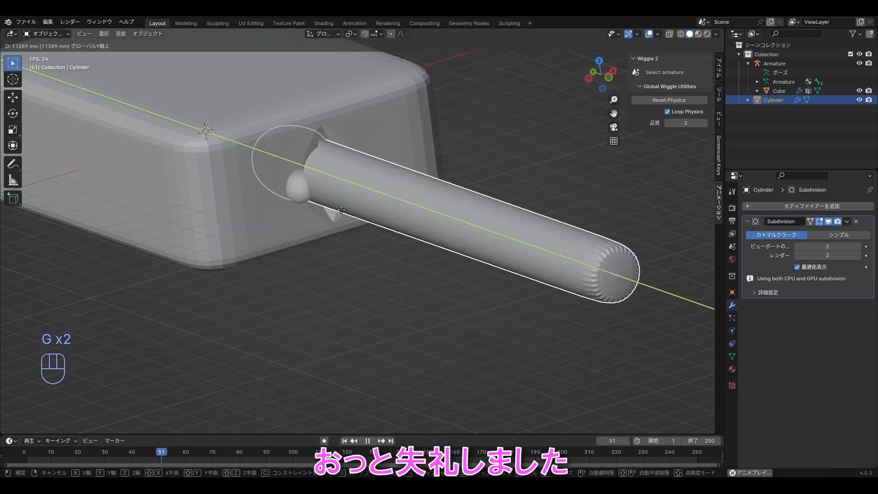
left_click(311, 186)
scroll(330, 165, "up", 3)
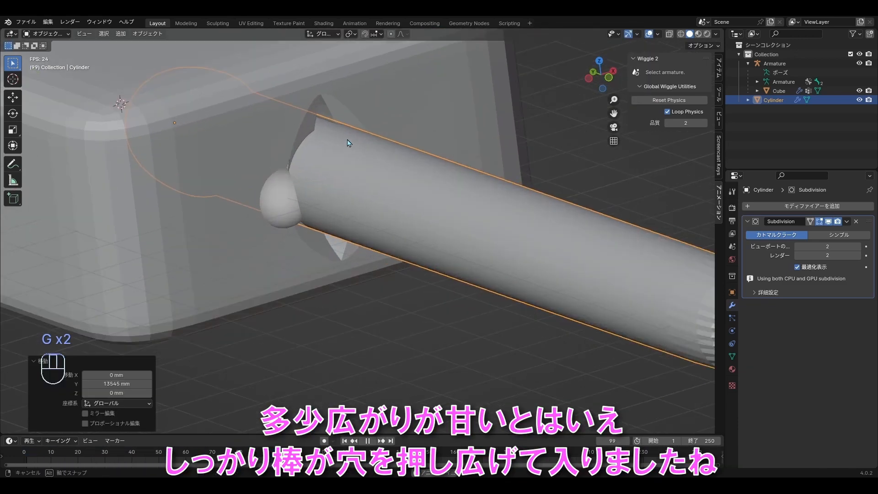
middle_click_drag(349, 143, 309, 138)
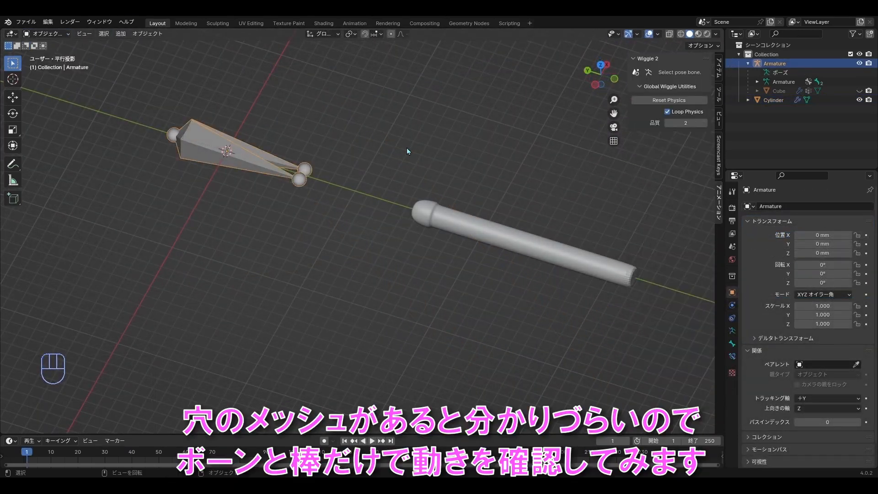
left_click(486, 235)
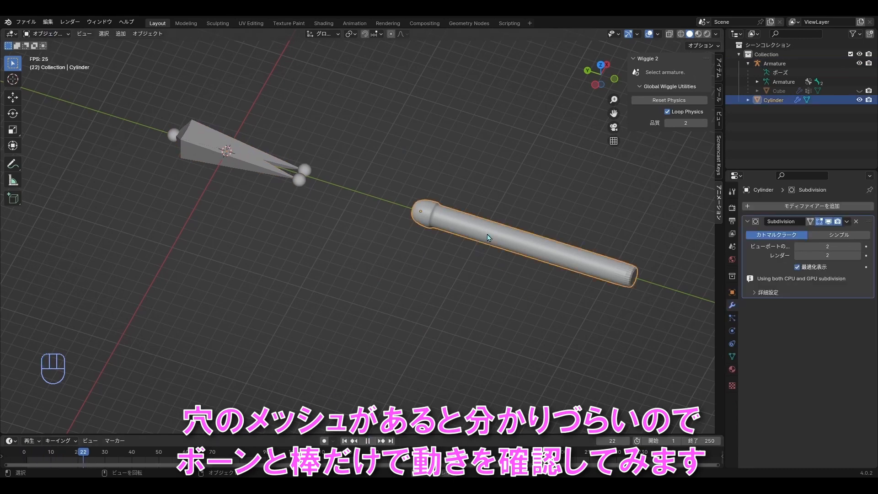
key("g")
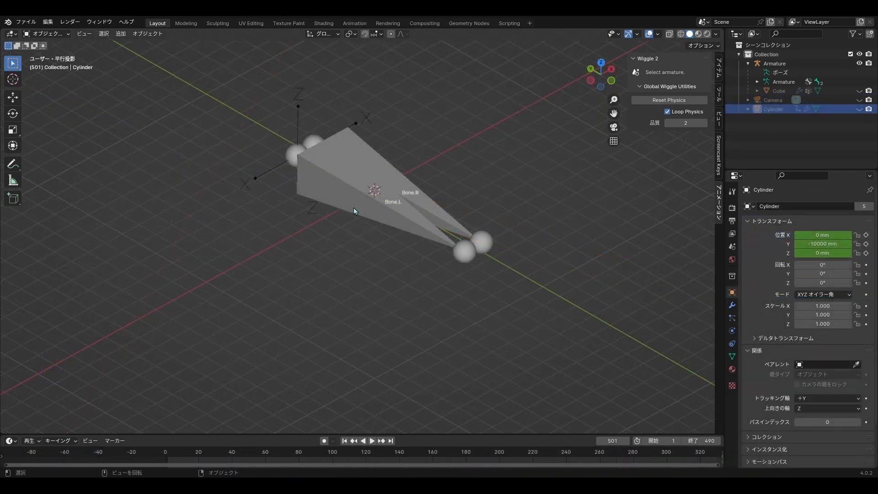
Switch the armature to Pose Mode and select Bone.L for adding bone constraints.
left_click(331, 157)
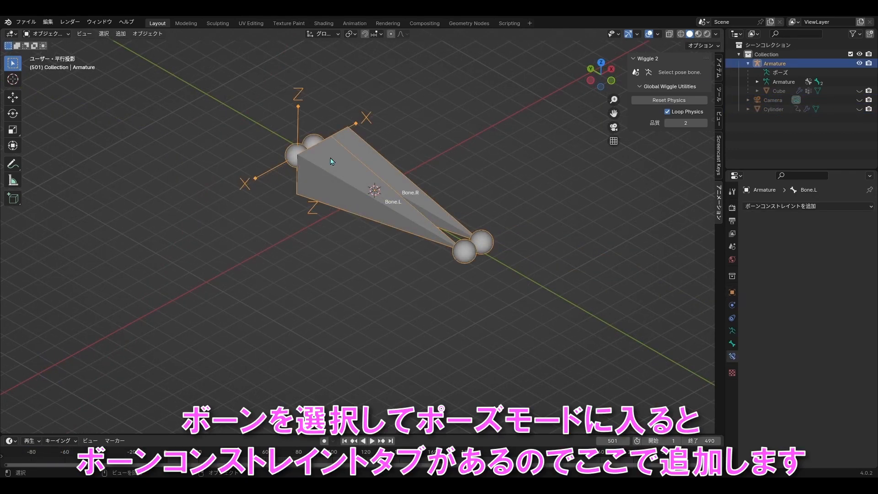
left_click(64, 33)
left_click(51, 64)
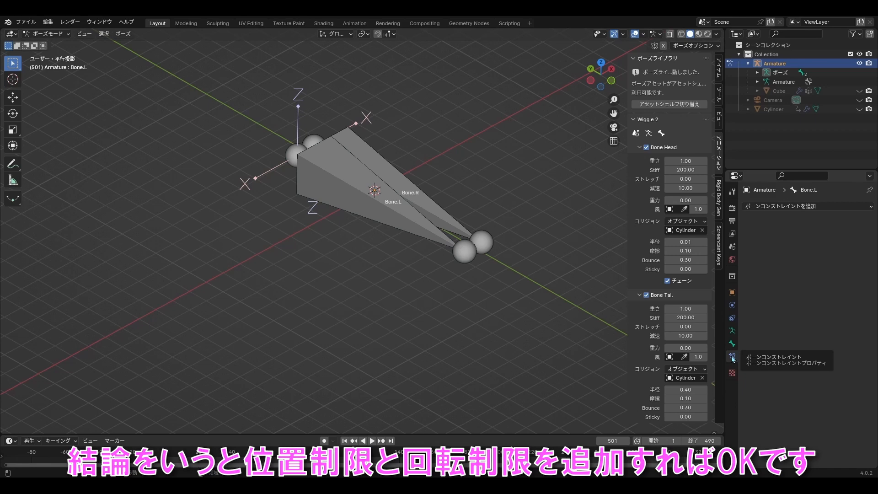
left_click(844, 210)
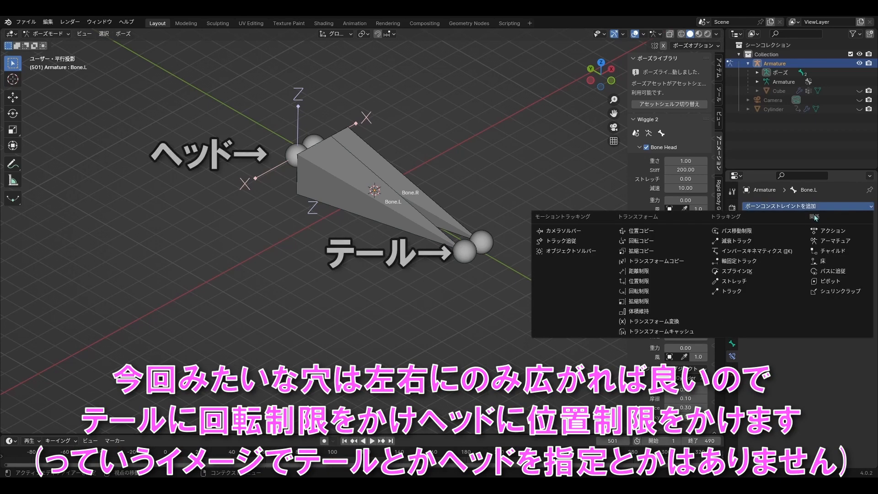
left_click(420, 232)
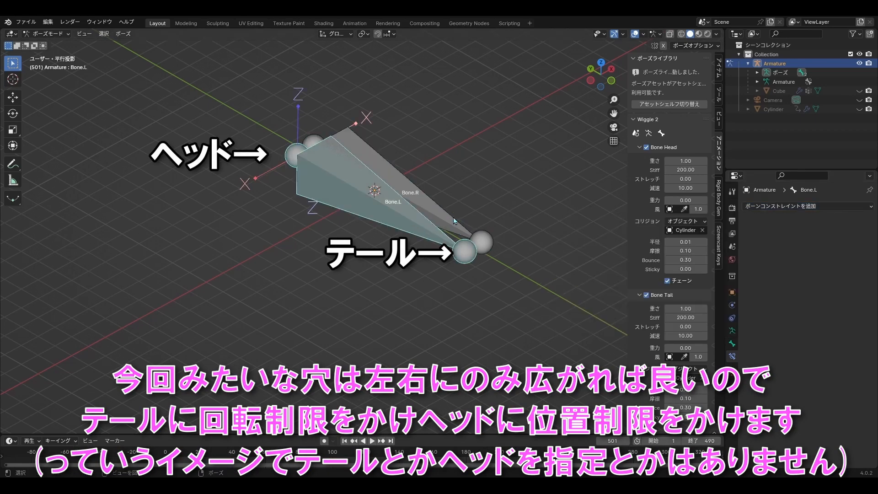
Add a Limit Location and a Limit Rotation bone constraint to Bone.L.
left_click(796, 209)
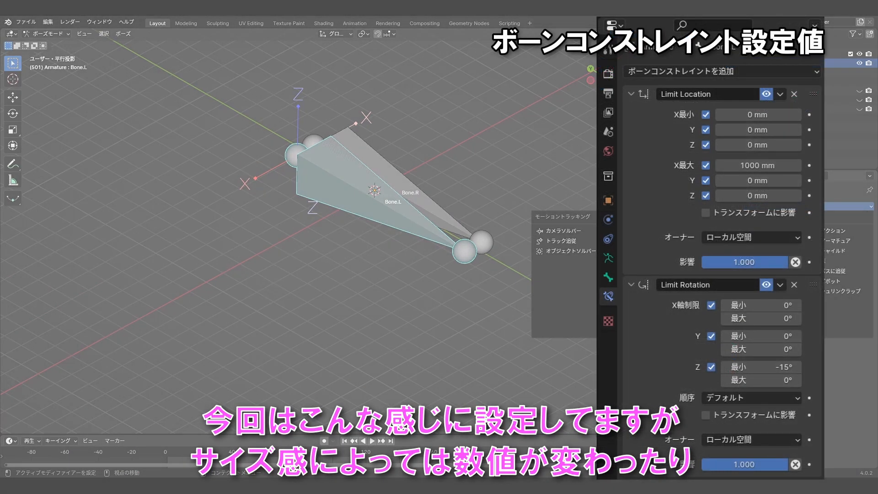
left_click(631, 281)
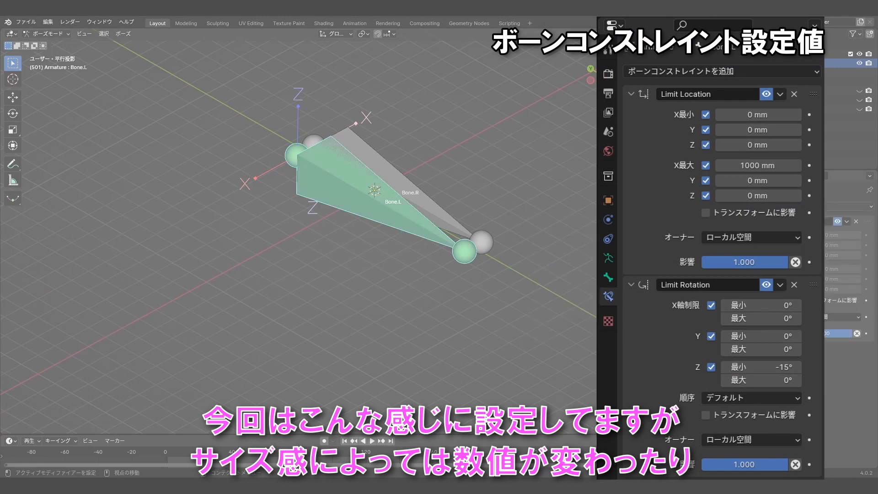
left_click(796, 207)
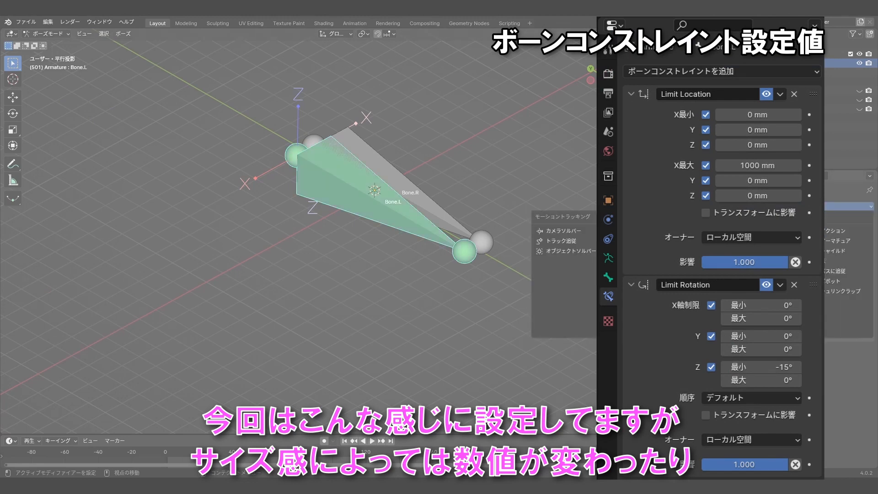
left_click(632, 291)
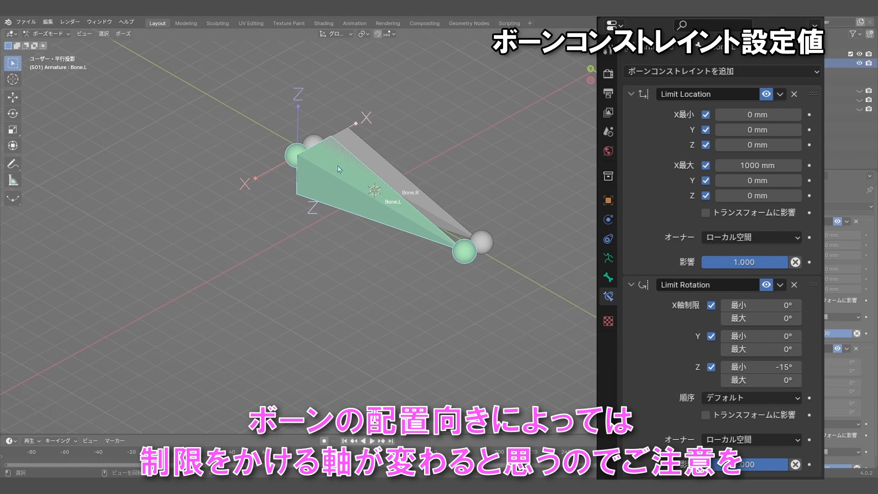
Move the rod along the Y axis toward the constrained bones during playback to check their motion.
scroll(339, 169, "down", 1)
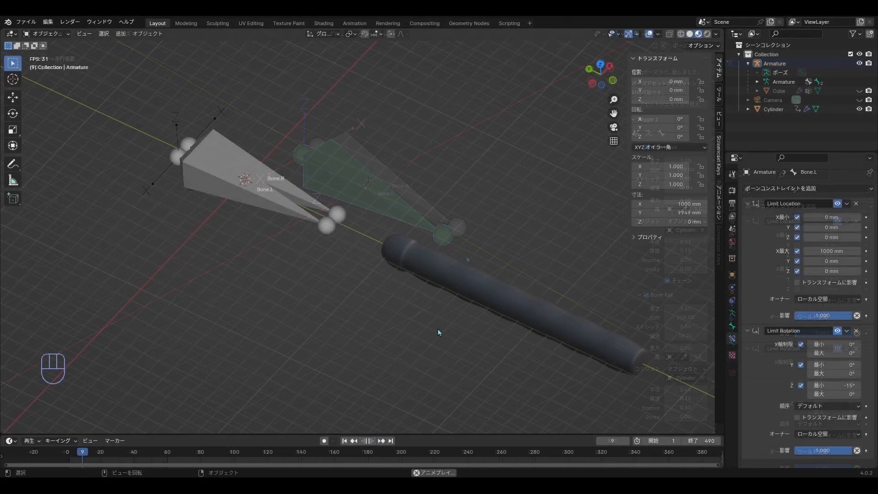
key("g")
key("y")
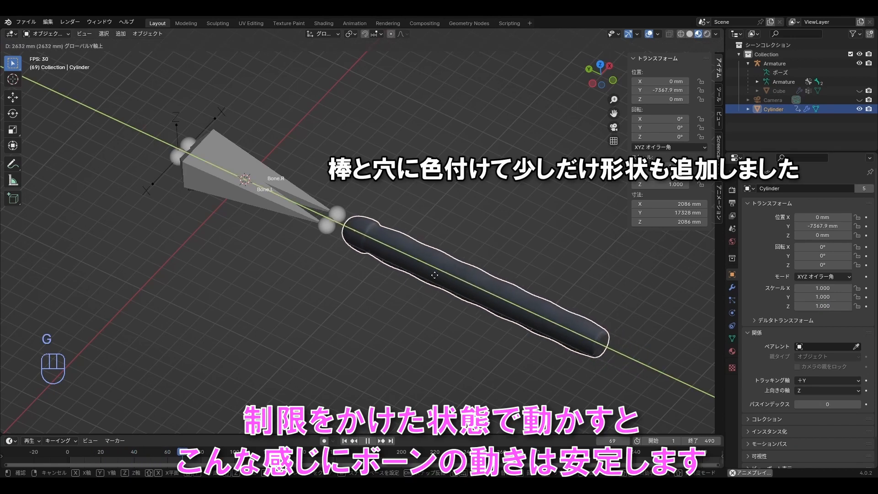